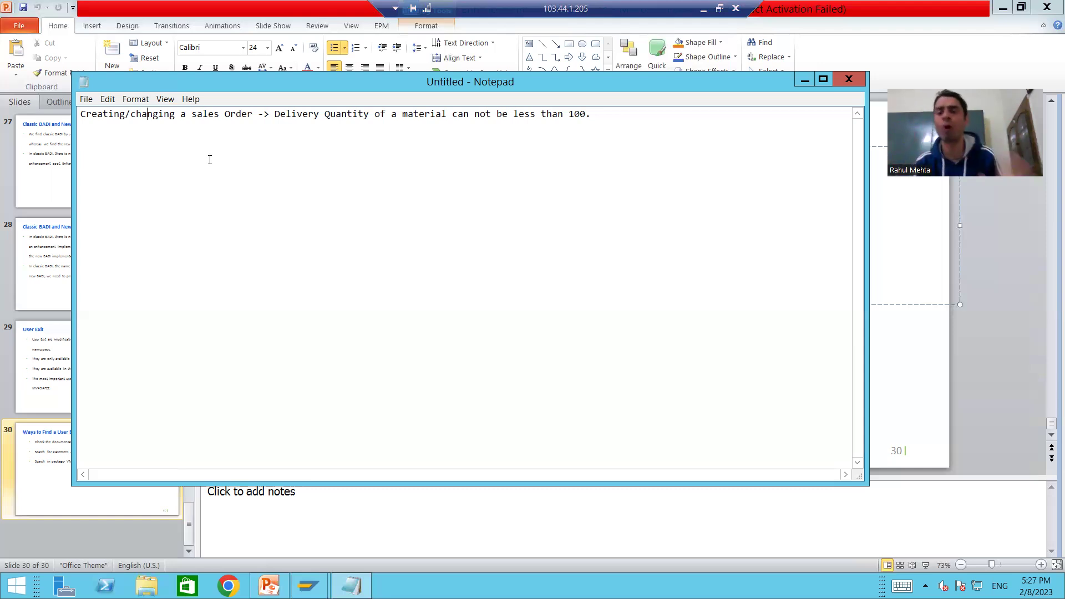
- Bring the SAP Easy Access window to the front from the SAP taskbar previews
left_click(309, 587)
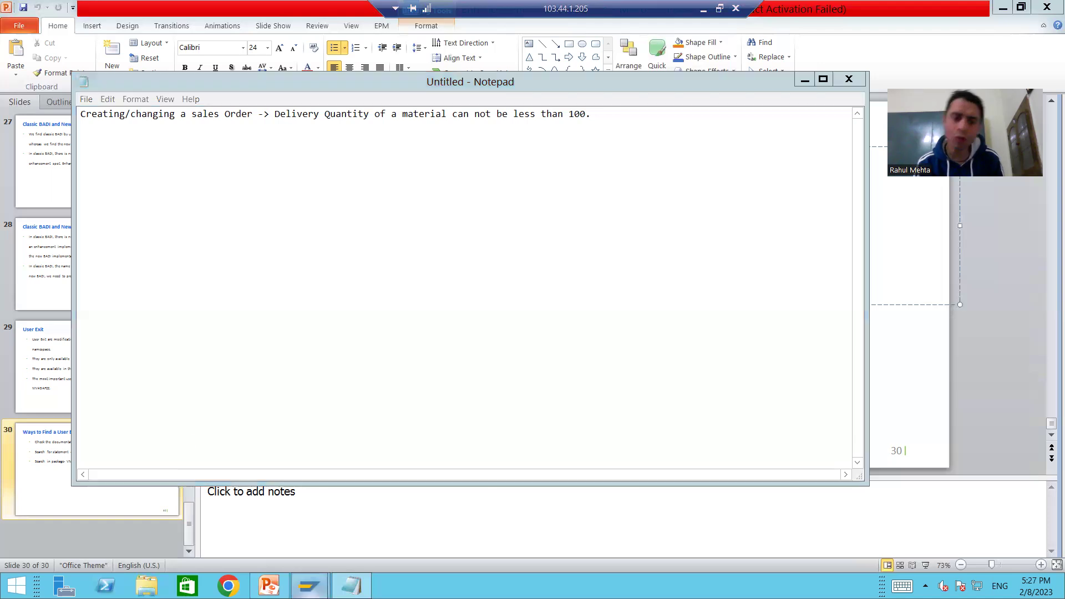
left_click(337, 520)
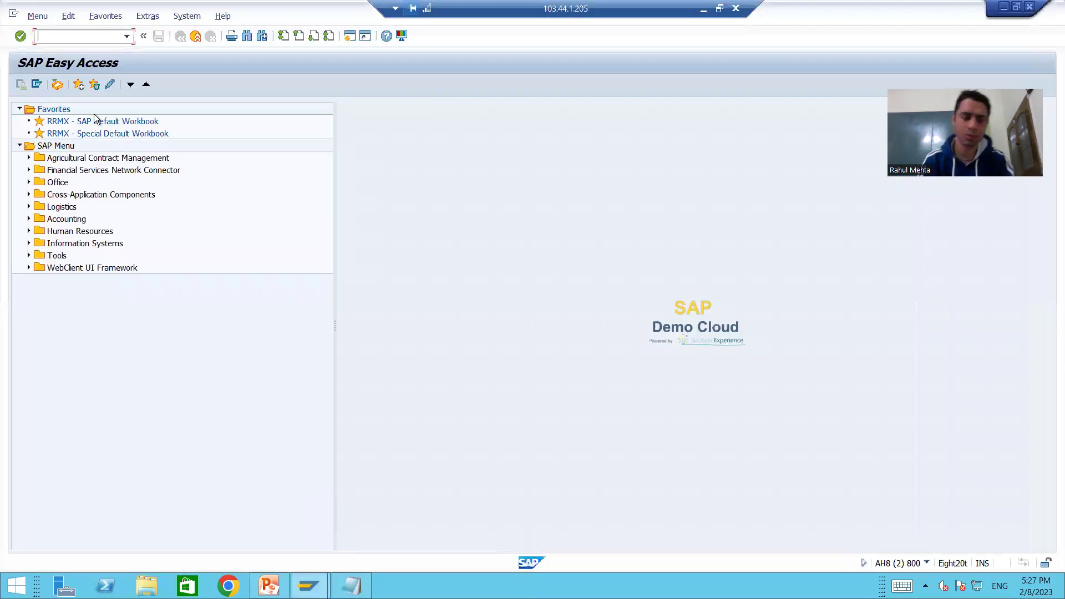
- Run VA01 and create a sales order of order type OR
type("va01")
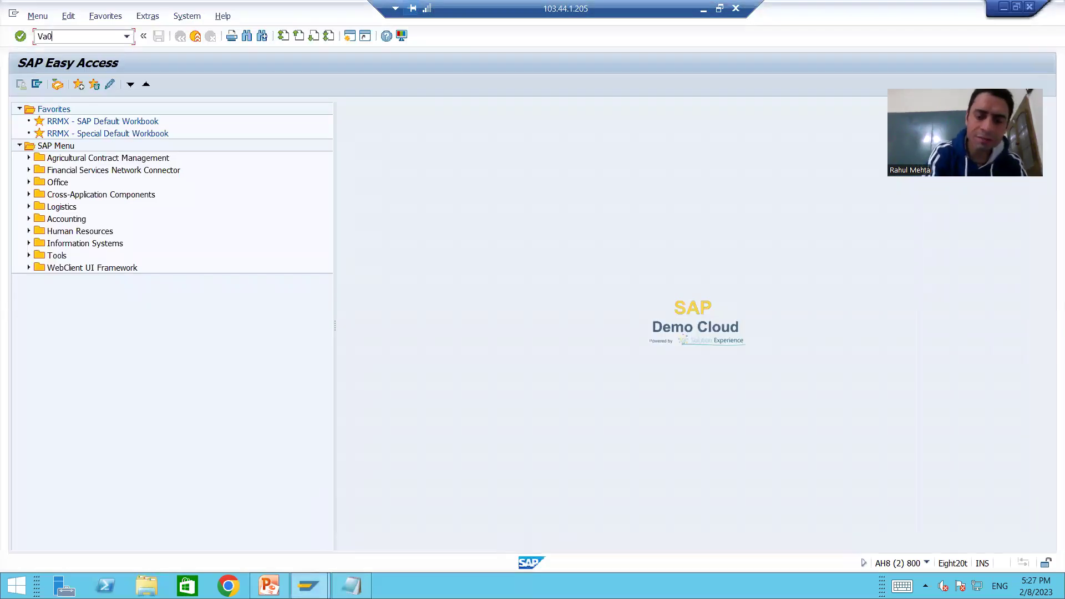
key("Return")
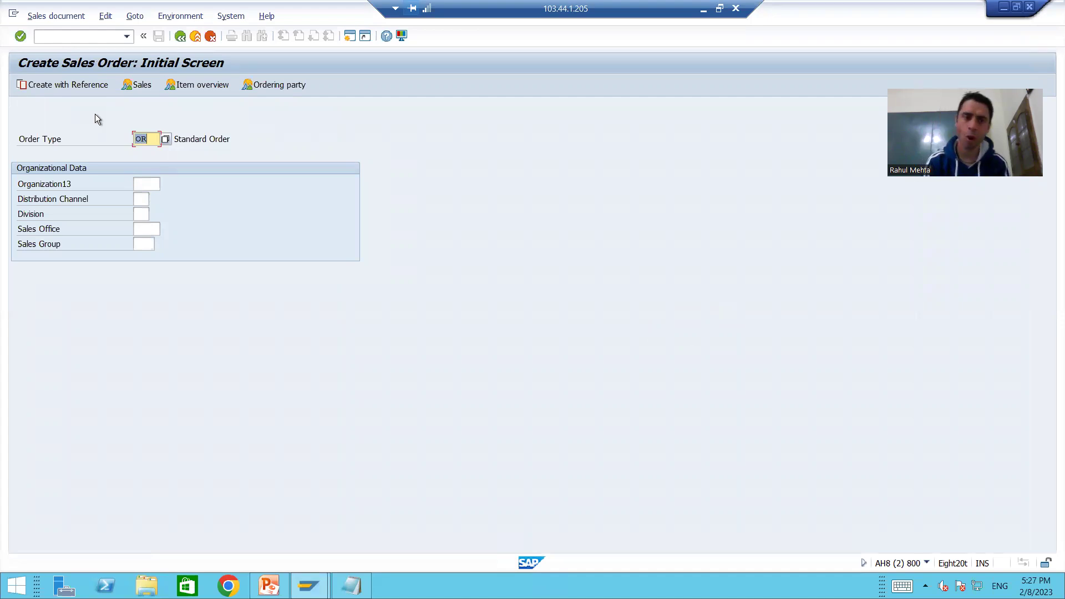
key("BackSpace")
type("OR")
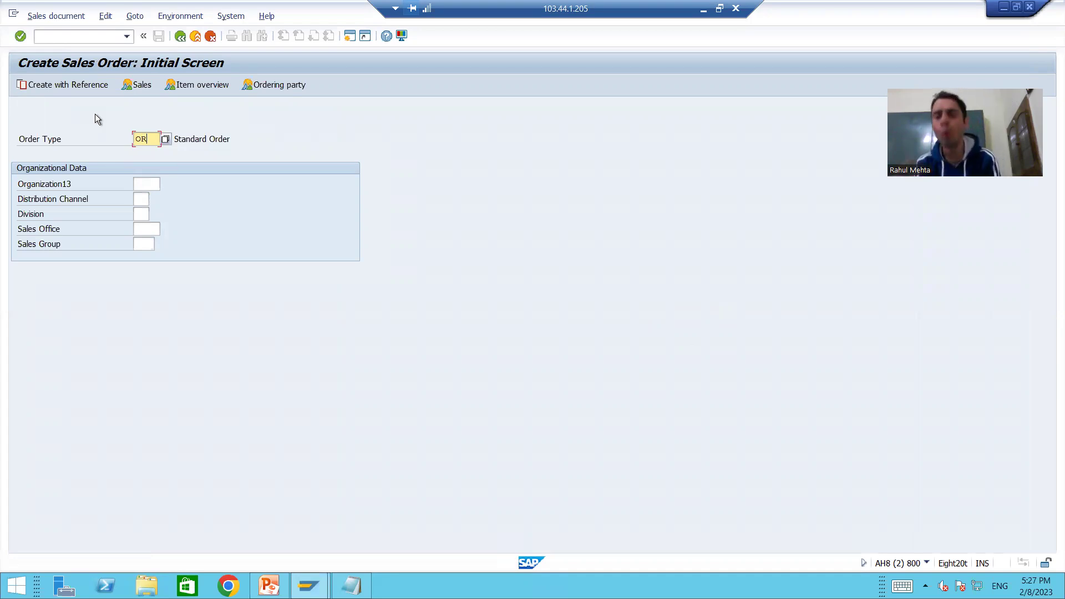
key("Return")
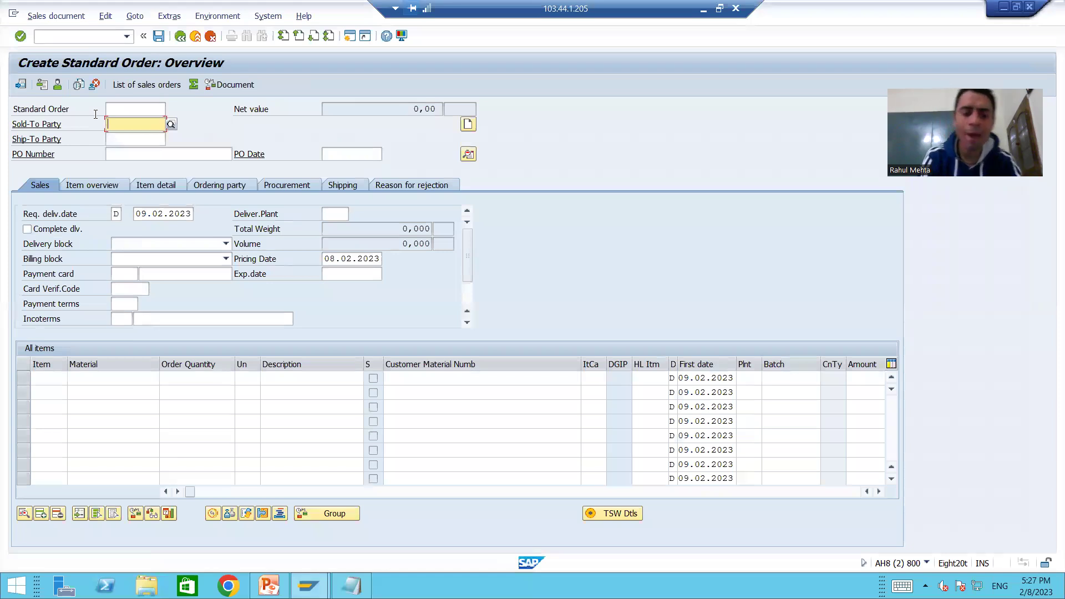
- Enter sold-to party 1175 and a first item of material M-01 for quantity 100
type("1175")
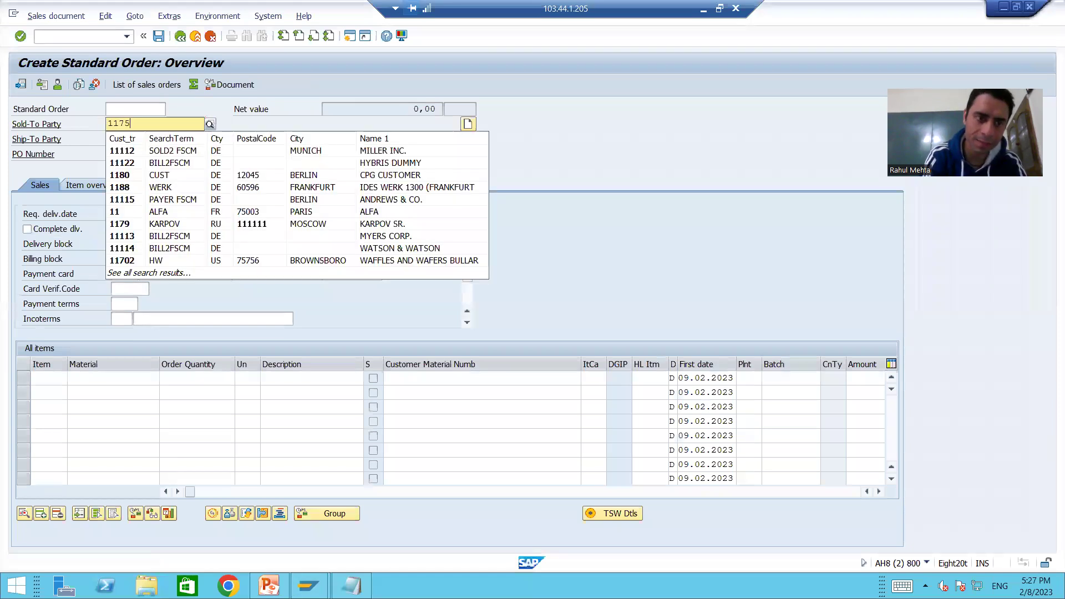
key("Return")
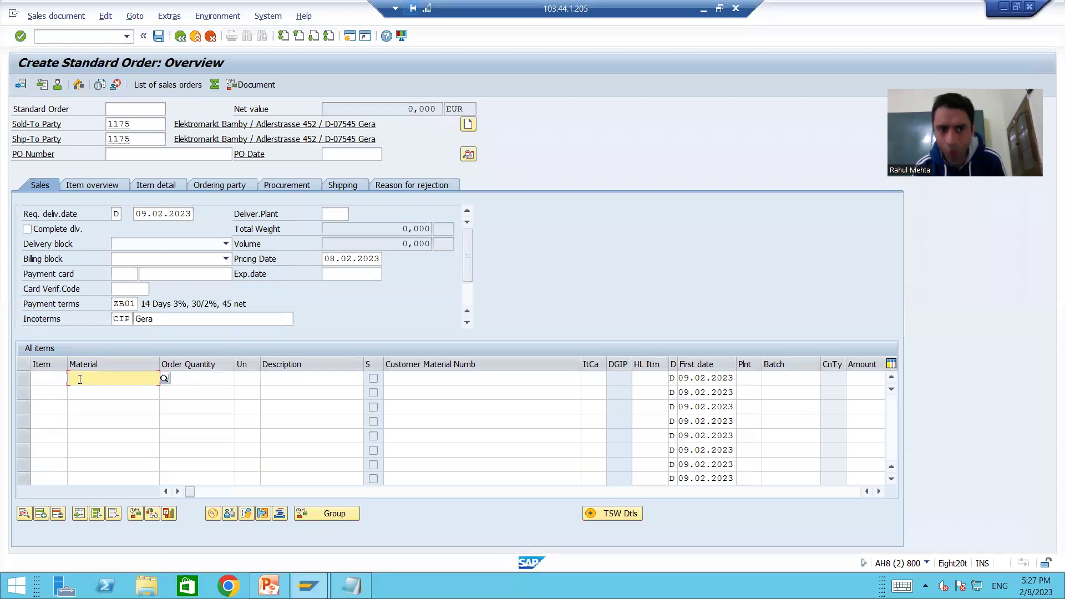
type("M-01")
key("Return")
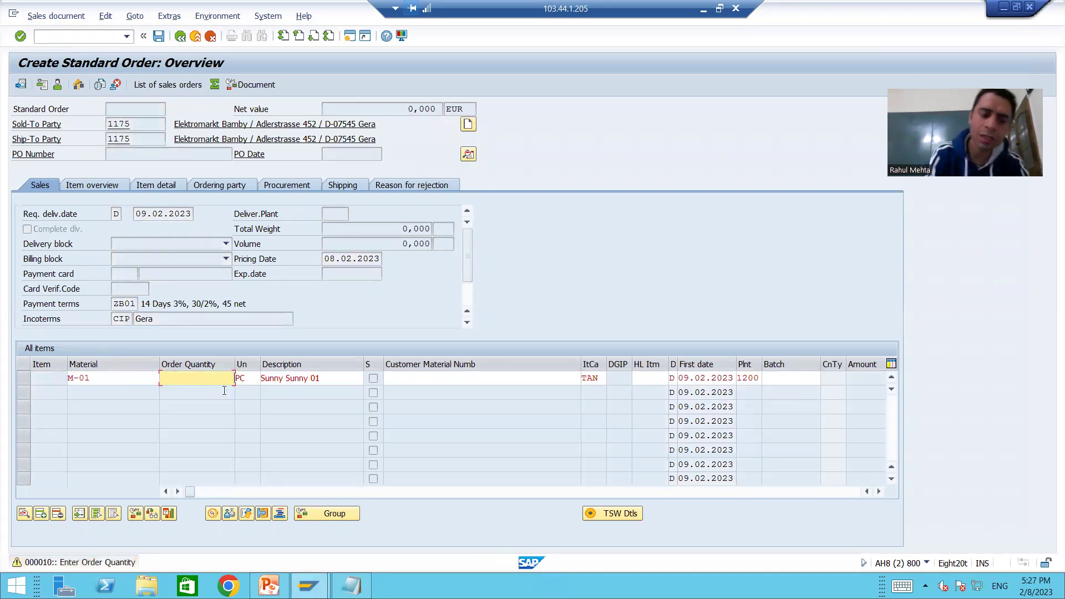
type("100")
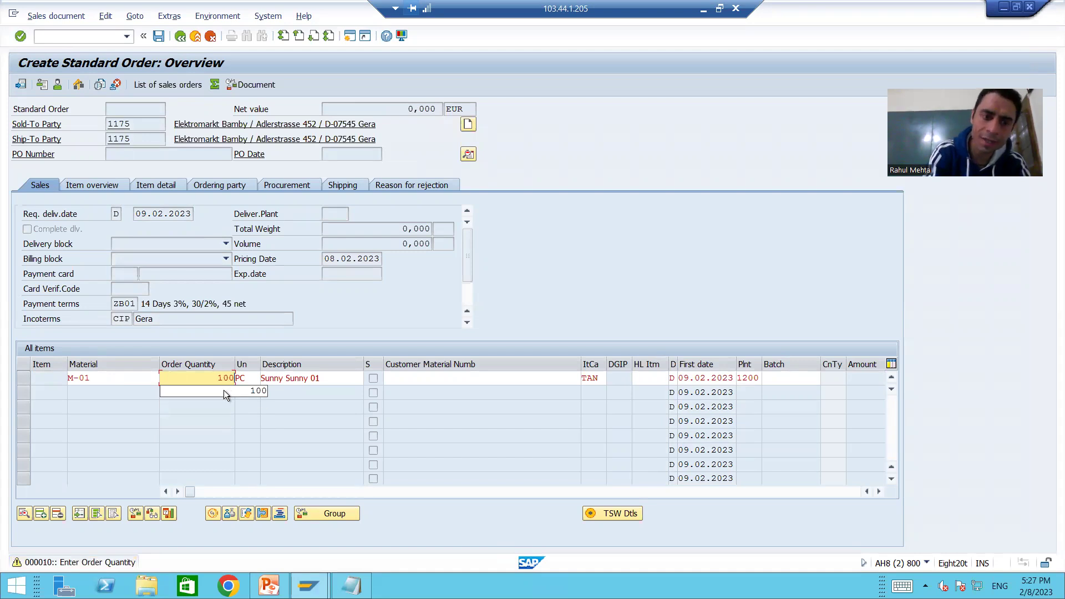
key("Return")
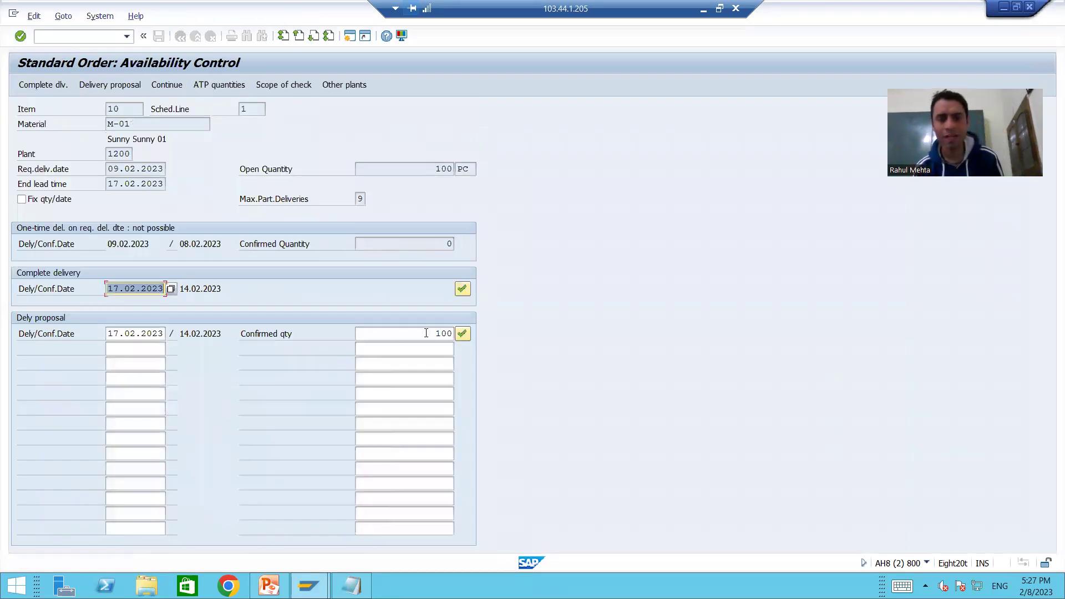
- Accept M-01's delivery proposal, then add M-02 for 80 and accept its proposal
left_click(462, 335)
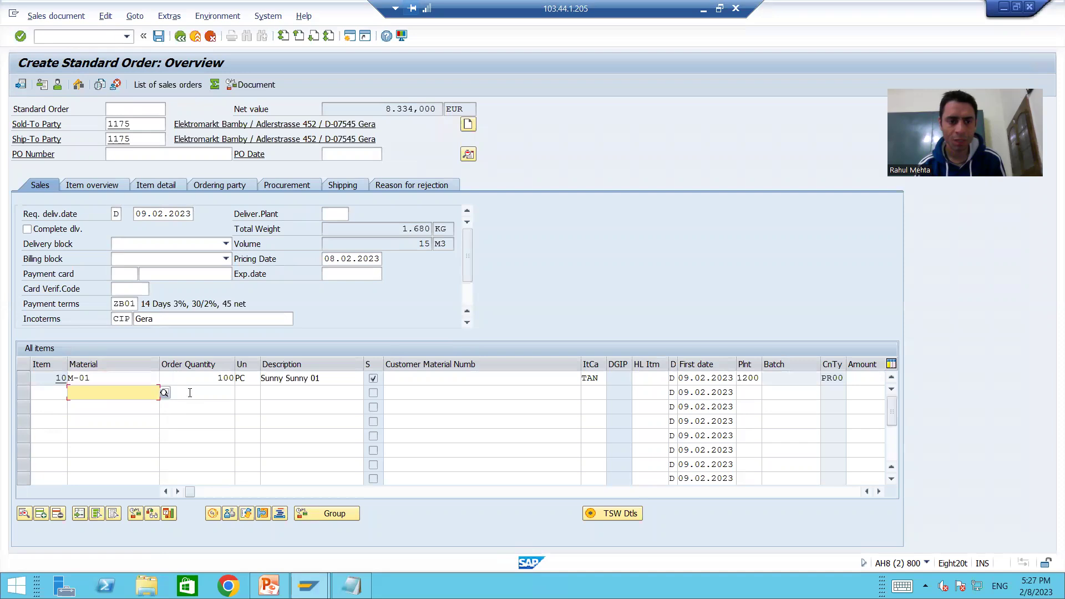
type("M-02")
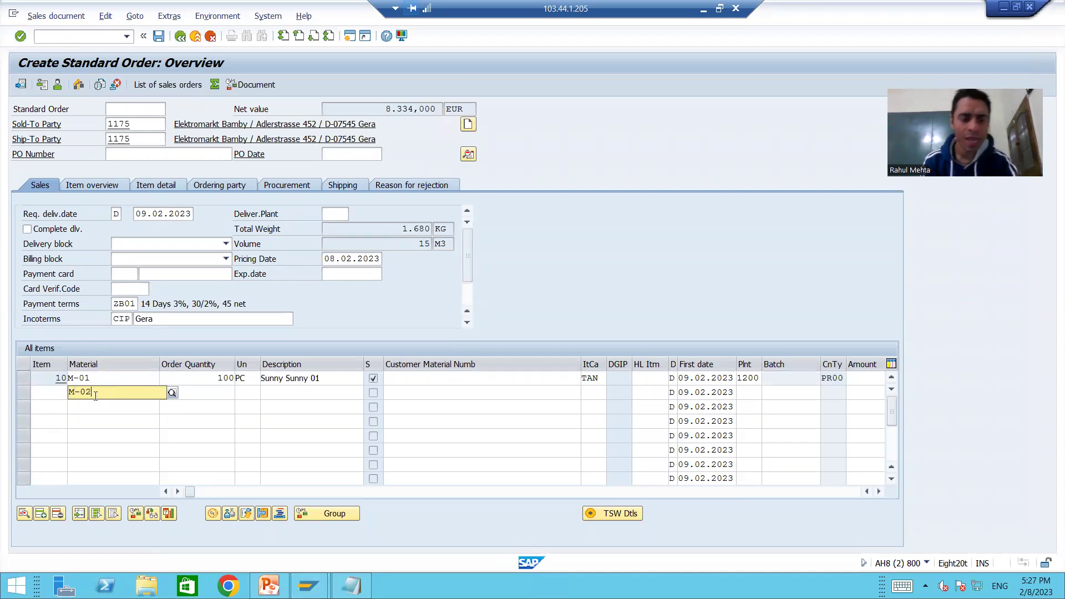
key("Tab")
type("80")
key("Return")
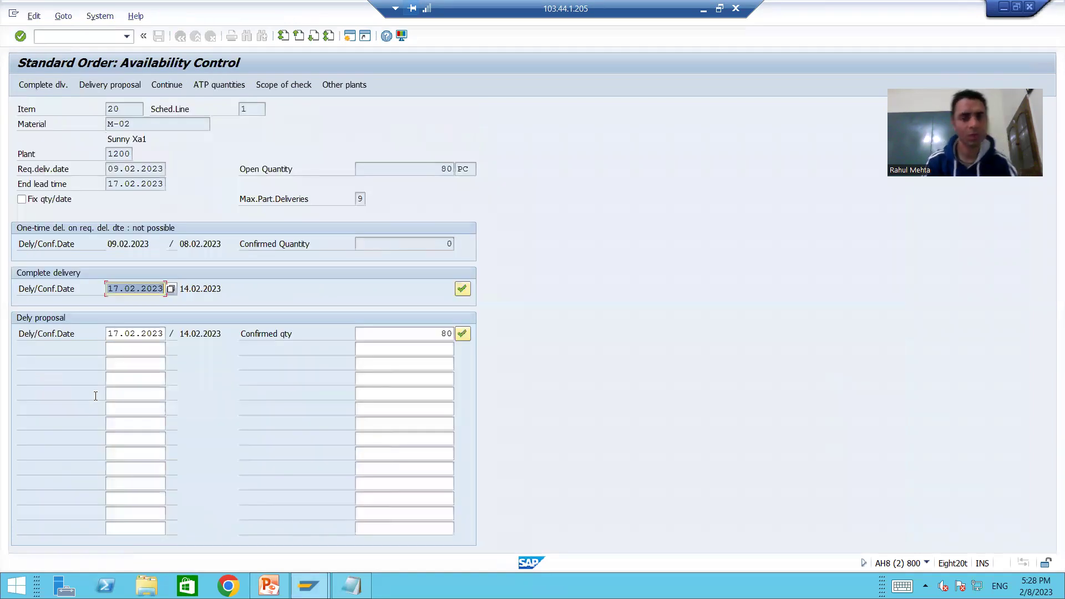
left_click(461, 335)
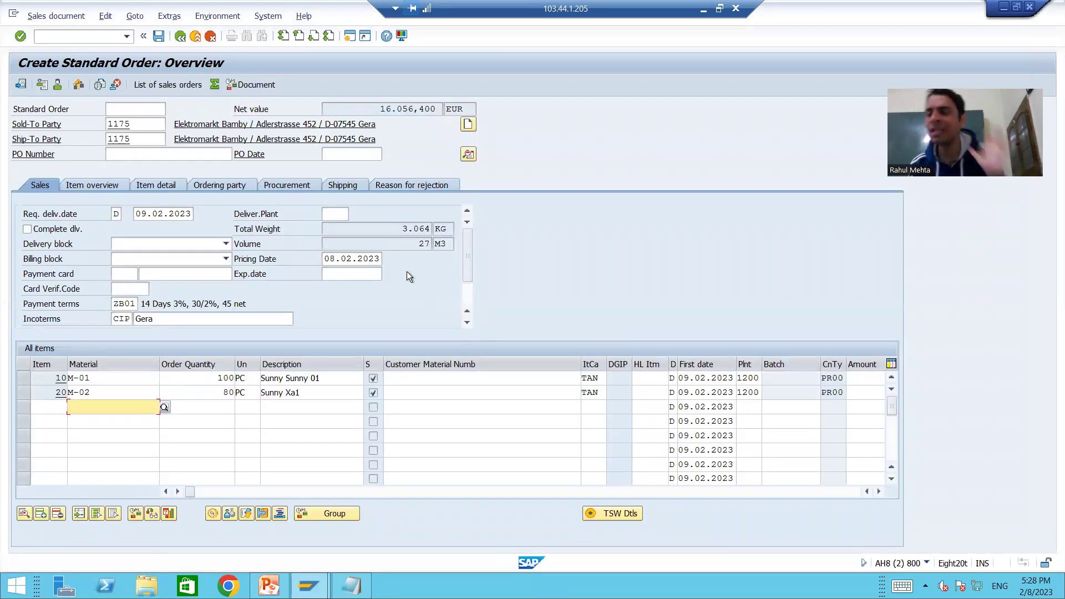
left_click(25, 381)
left_click(26, 392)
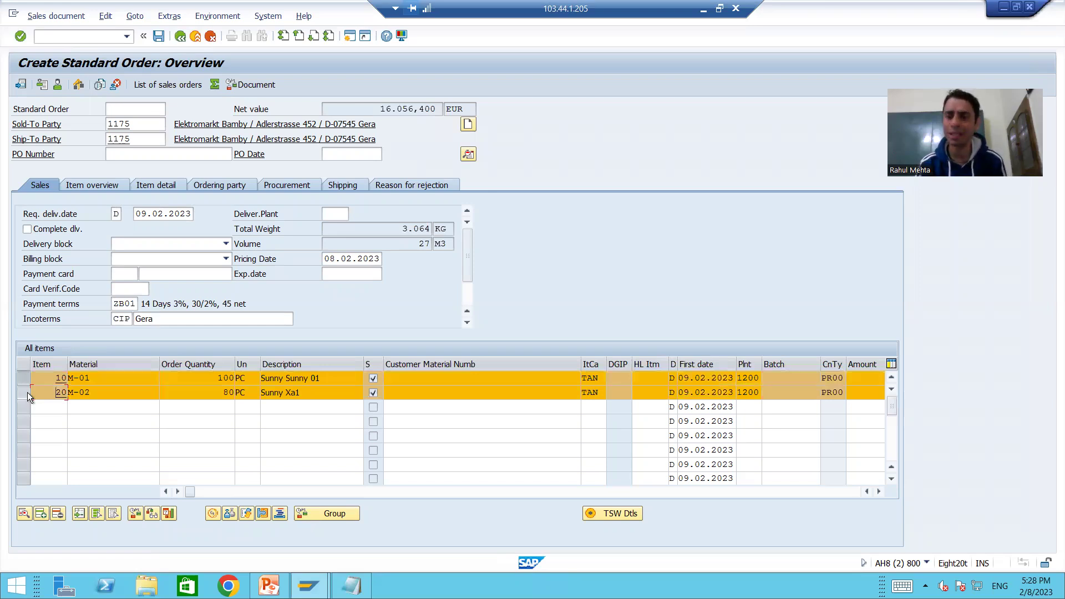
left_click(111, 378)
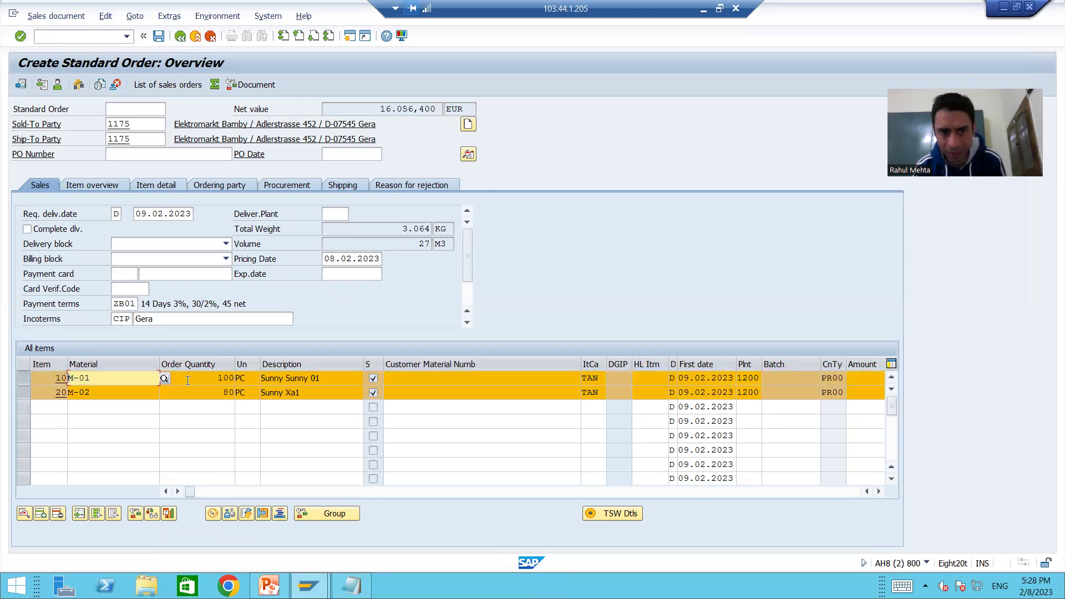
left_click(210, 379)
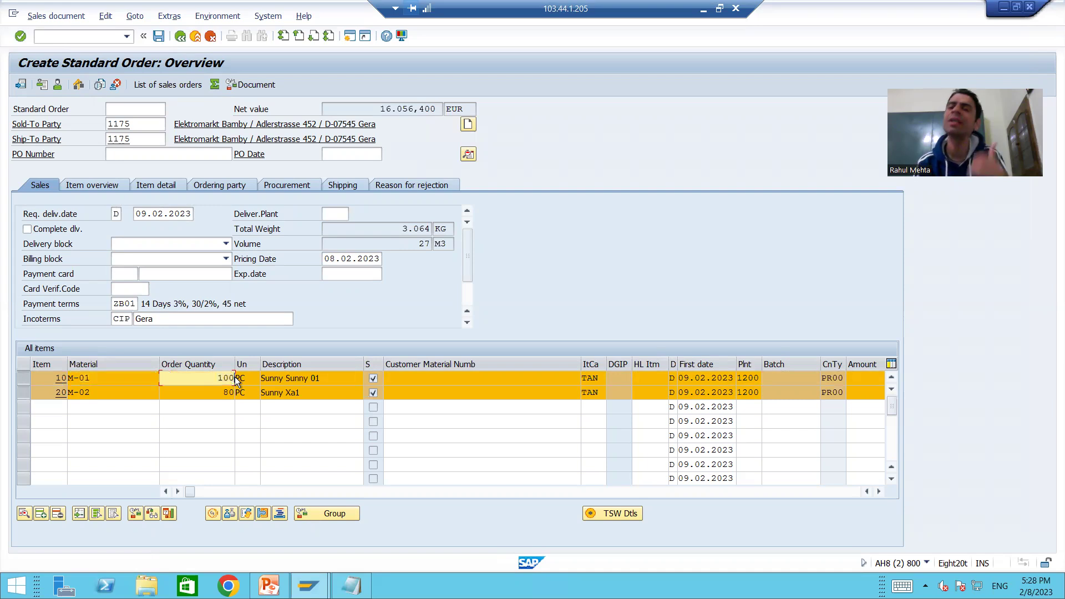
left_click(95, 393)
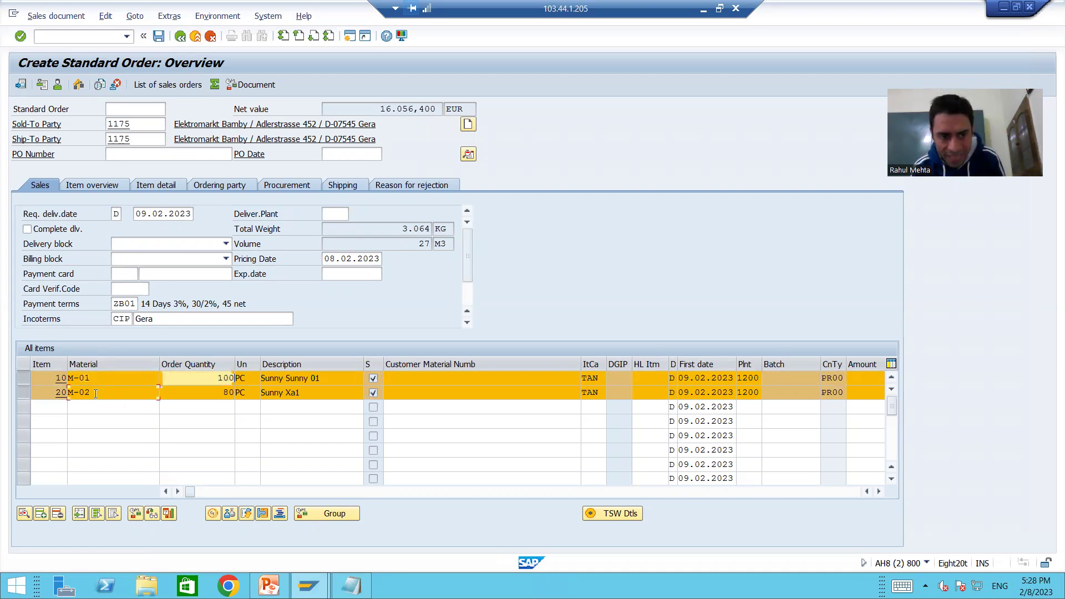
double_click(238, 392)
left_click(238, 392)
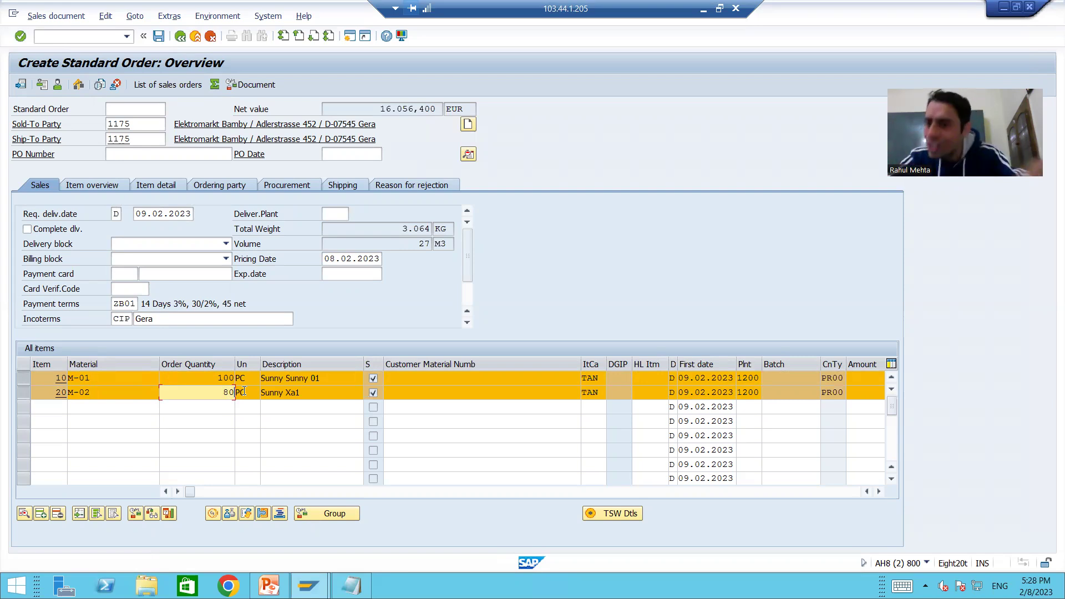
left_click(206, 380)
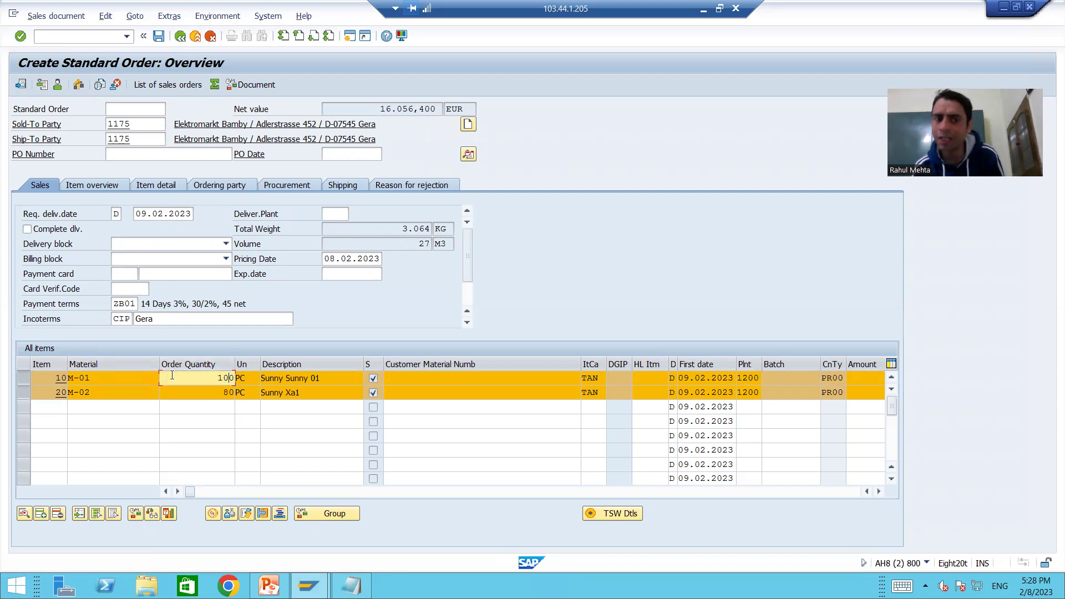
left_click(115, 376)
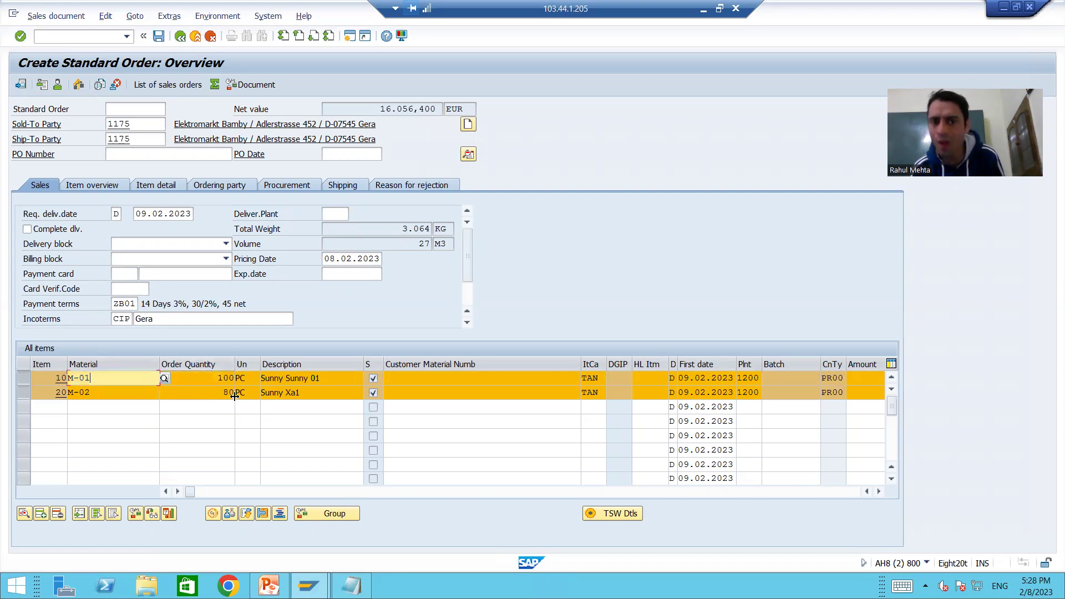
key("Tab")
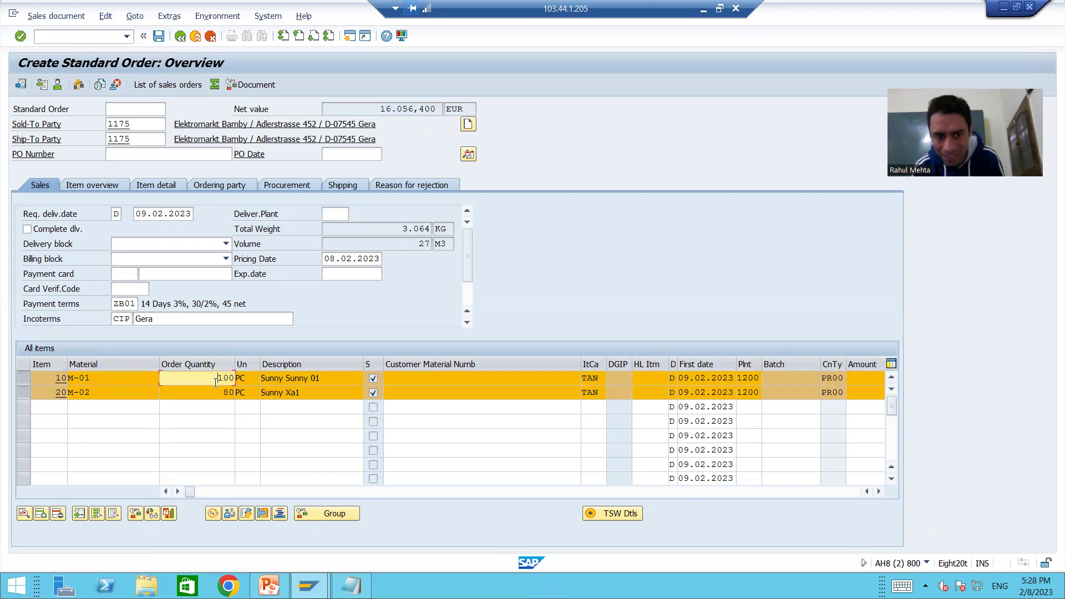
left_click(215, 395)
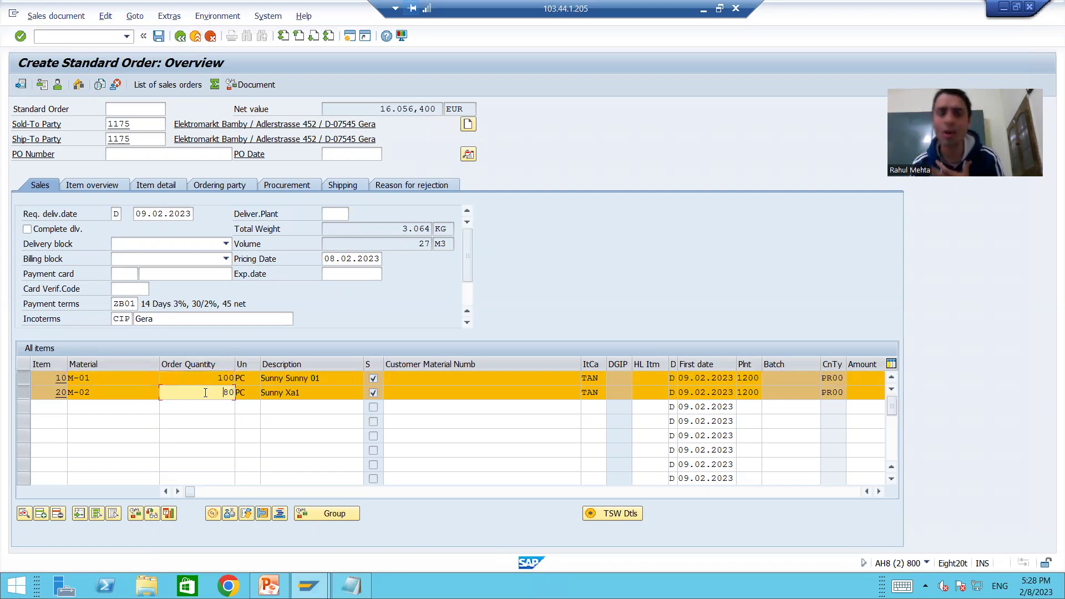
left_click(107, 378)
left_click(96, 392)
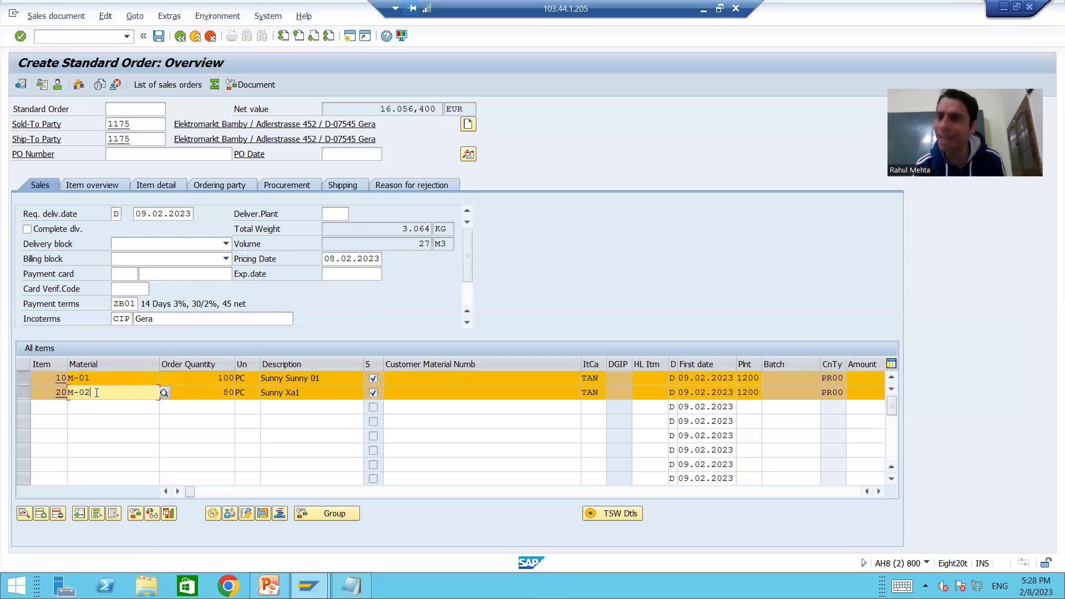
left_click(18, 392)
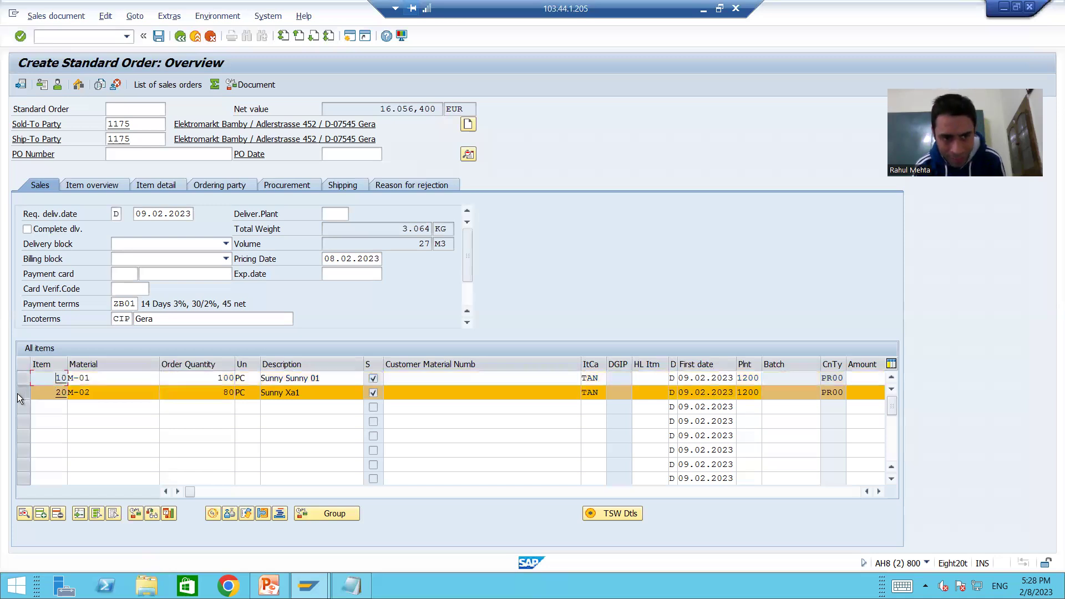
left_click(17, 392)
left_click(233, 380)
double_click(236, 381)
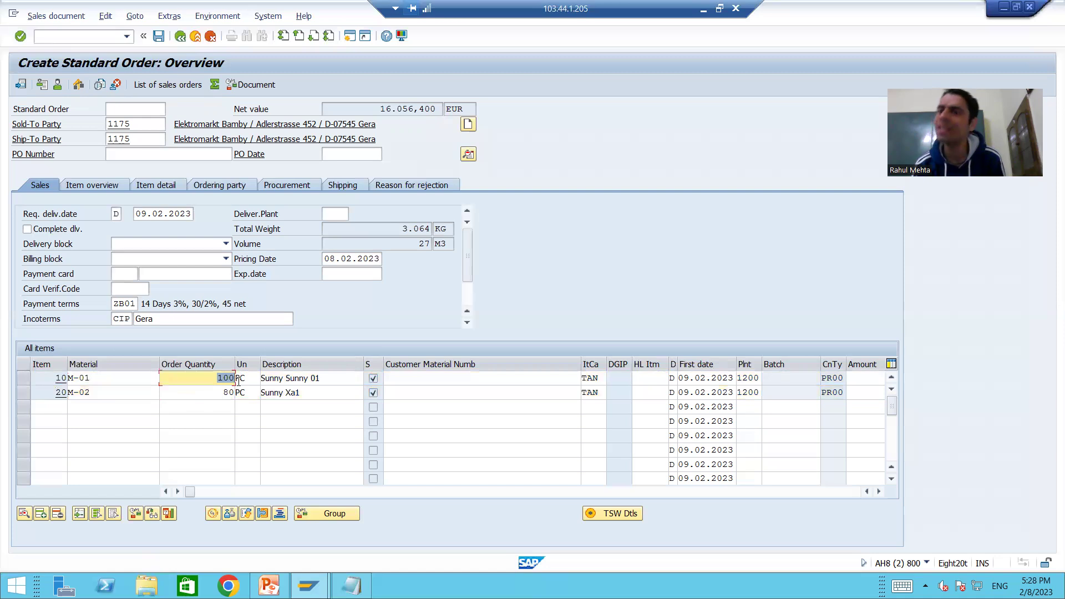
left_click(122, 392)
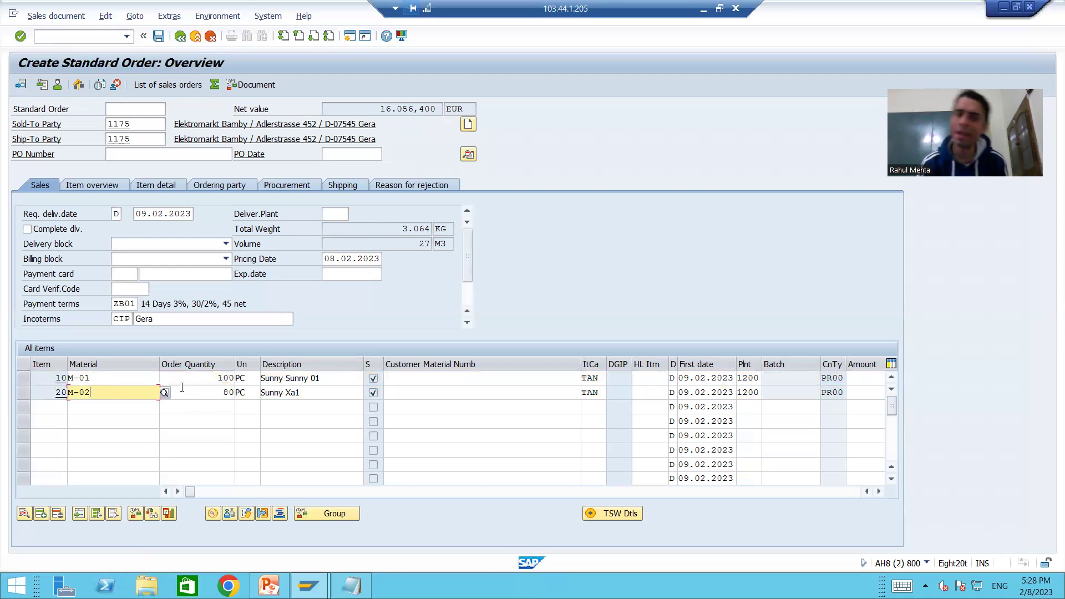
left_click(202, 390)
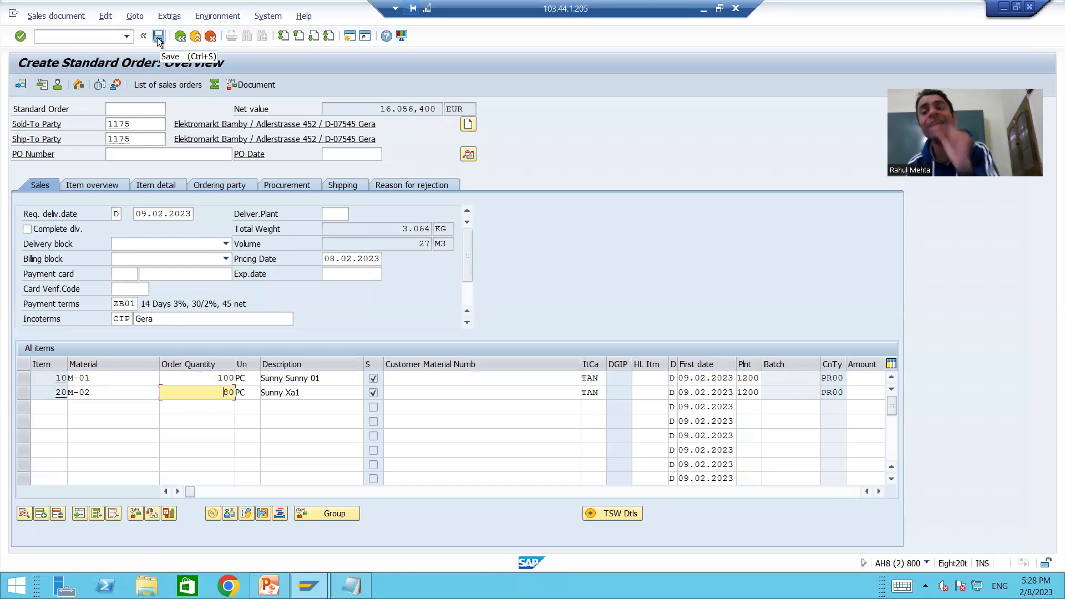
left_click(96, 381)
left_click(102, 393)
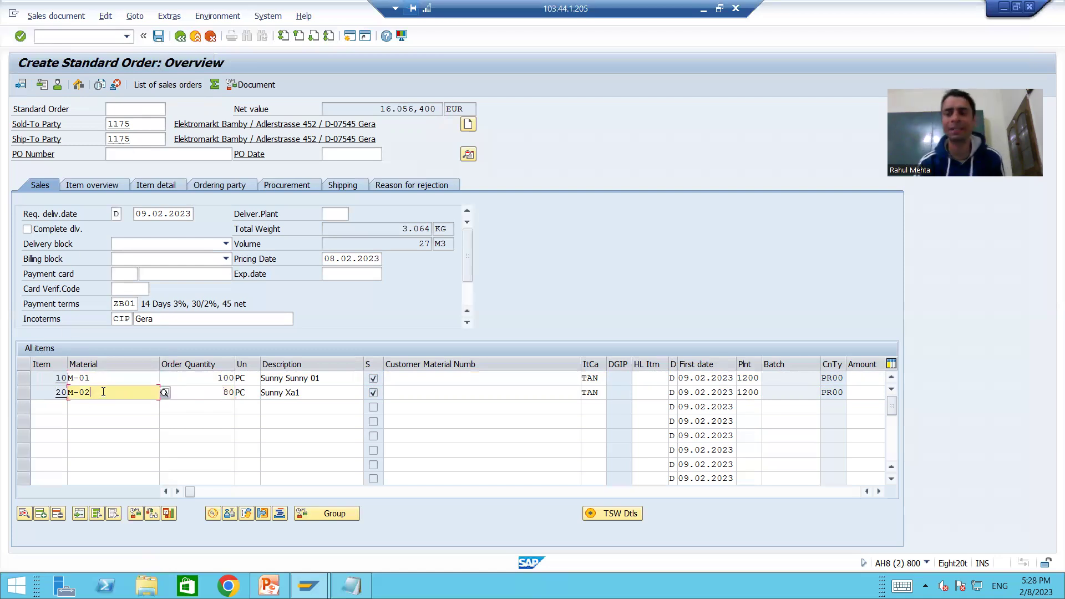
left_click(157, 37)
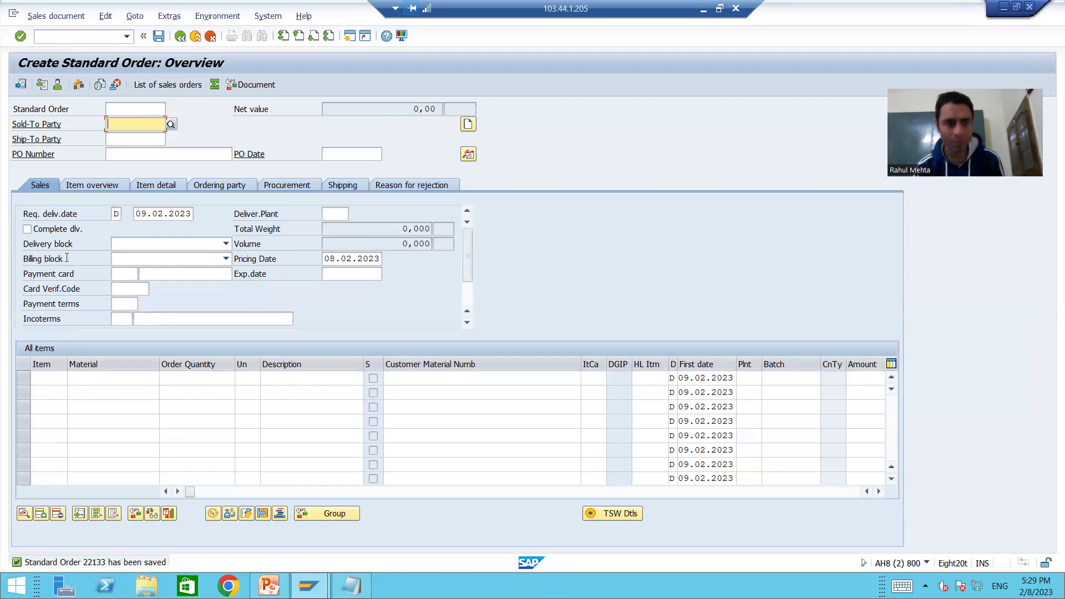
- Open the Sales document menu from the blank order overview
left_click(66, 17)
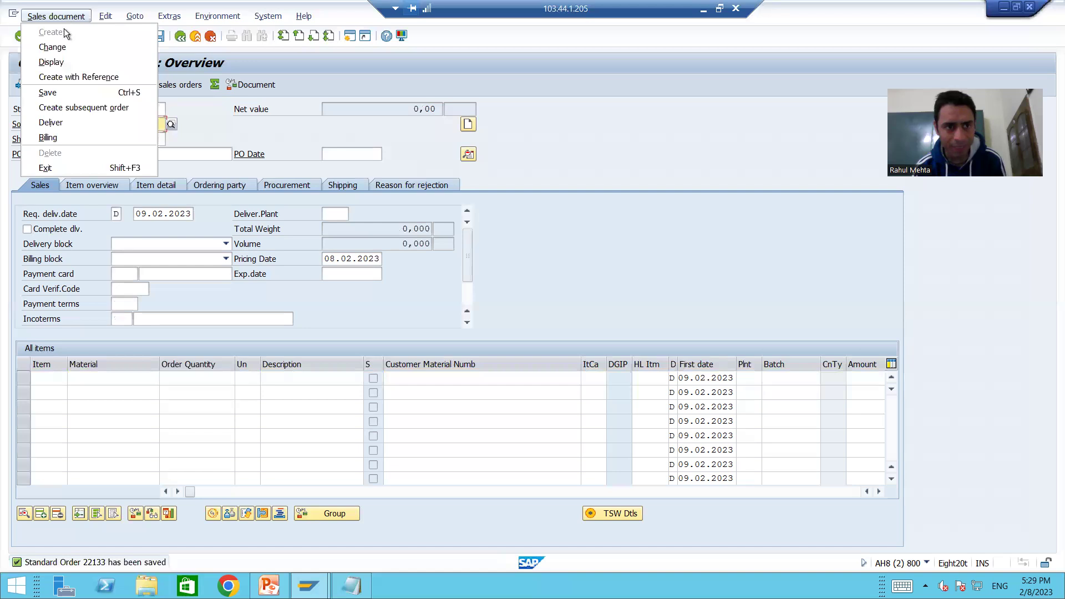
- Display order 22133 and select its M-01 (100 PC) and M-02 (80 PC) item rows
left_click(52, 62)
key("Return")
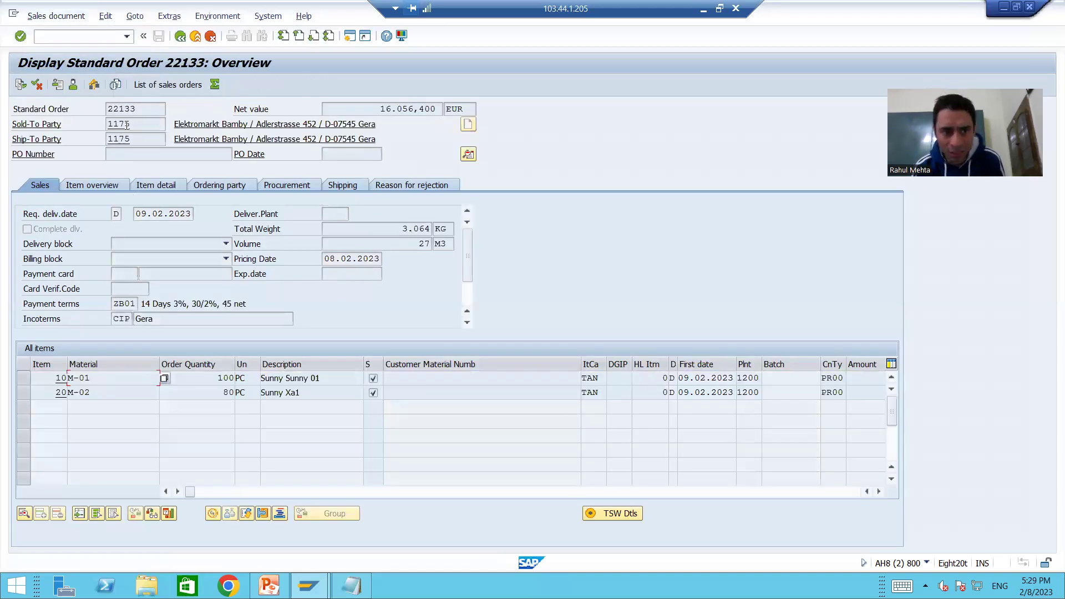
left_click(130, 109)
left_click(23, 379)
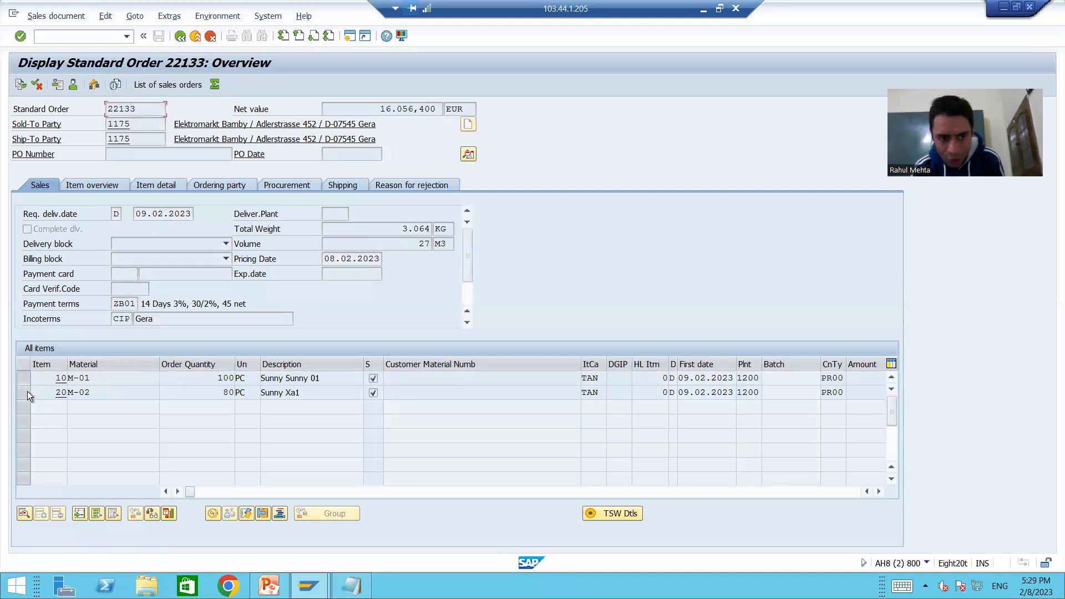
left_click(27, 394)
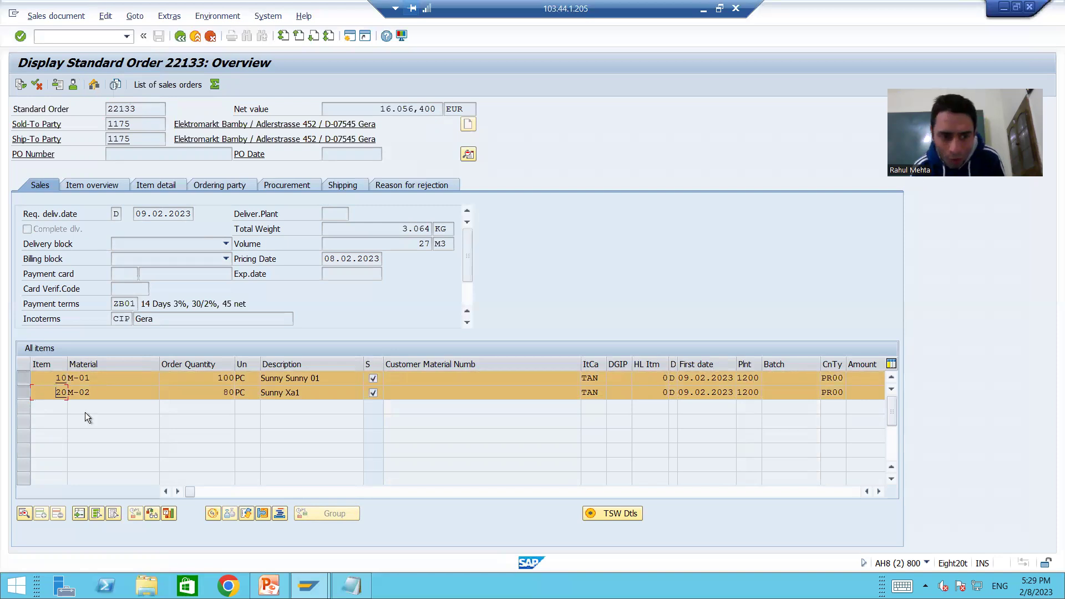
left_click(224, 395)
left_click_drag(223, 395, 238, 395)
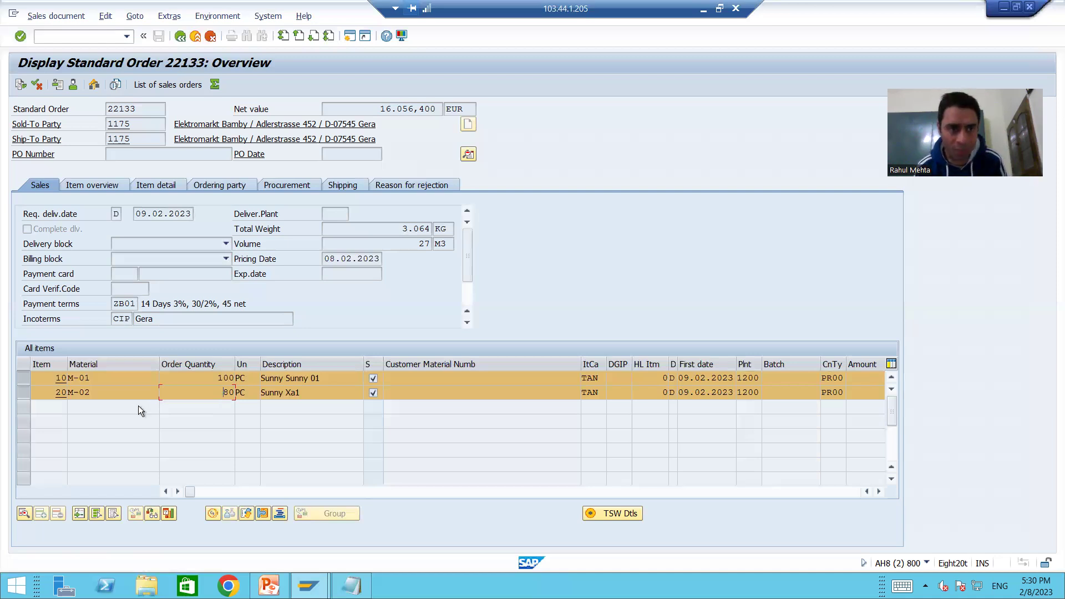
left_click(121, 109)
double_click(121, 109)
left_click(121, 109)
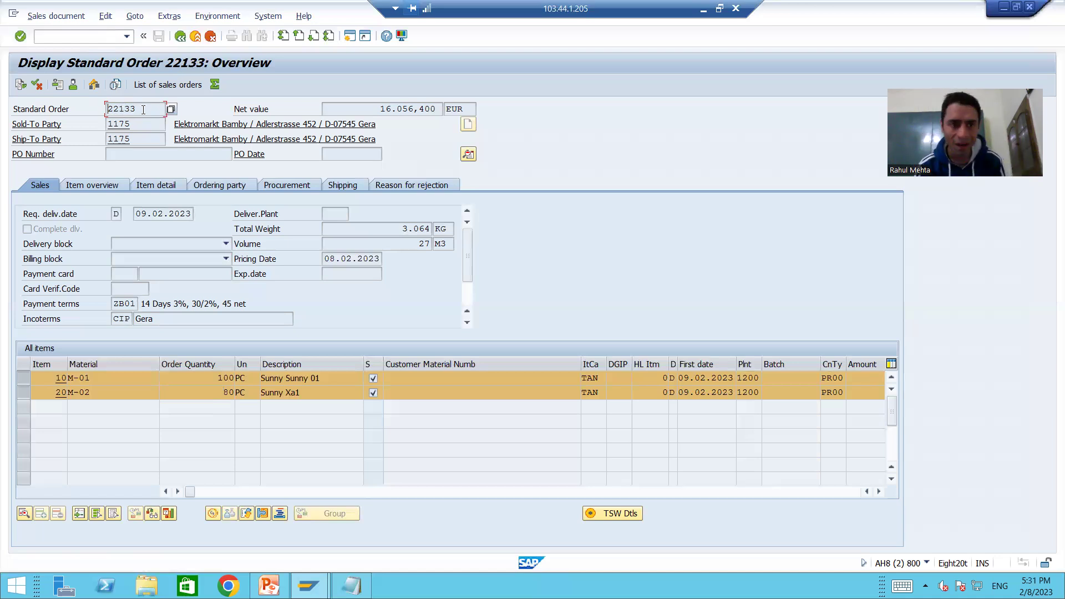
- Open order 22133 in change mode with /nva02 and focus M-01's quantity of 100
double_click(121, 107)
left_click(72, 38)
type("/")
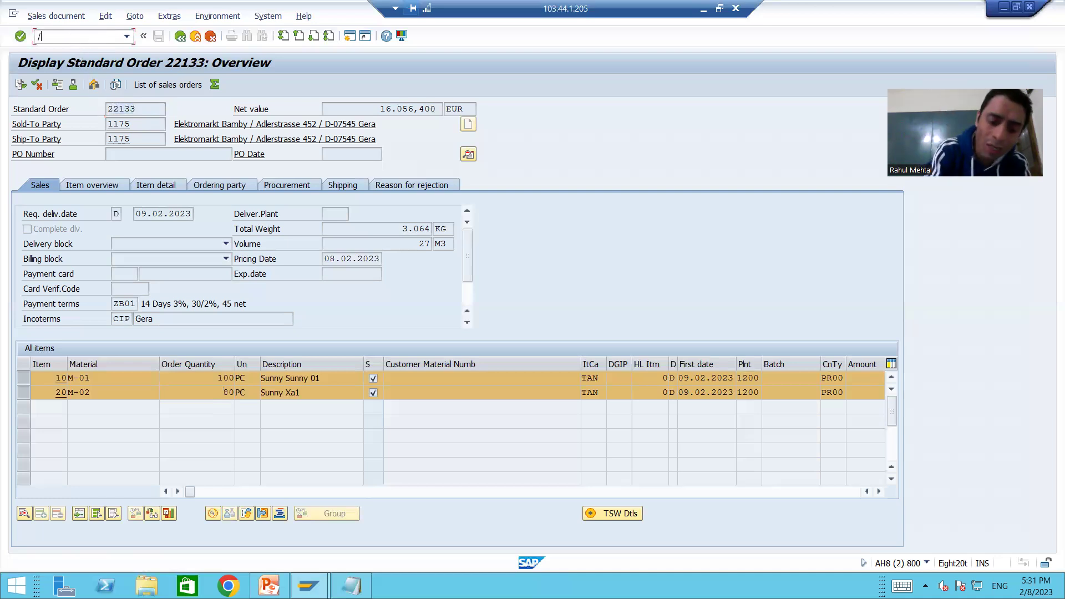
type("nva02")
key("Return")
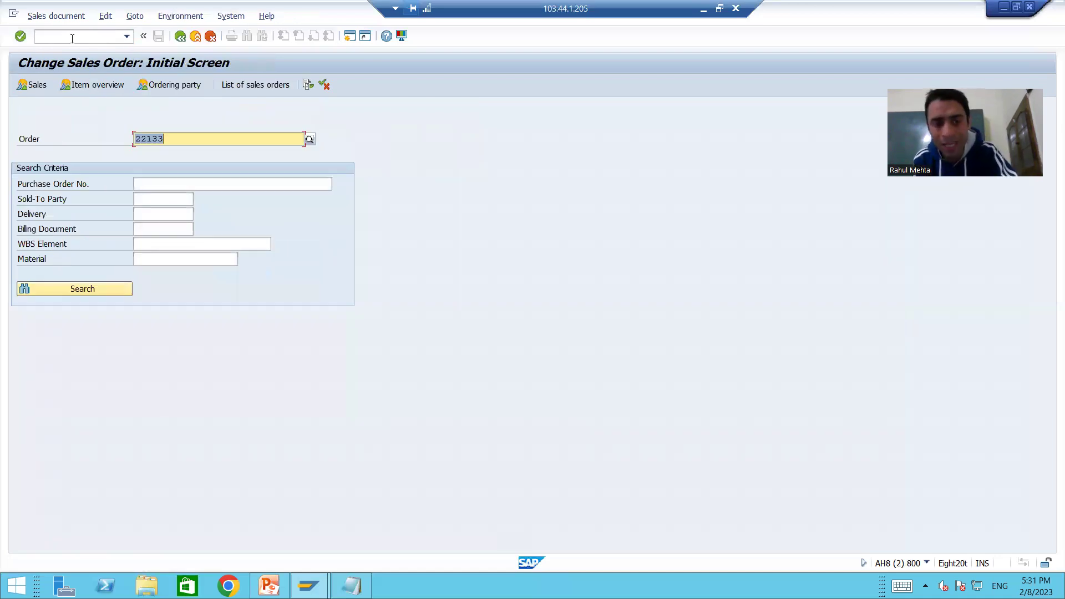
key("Return")
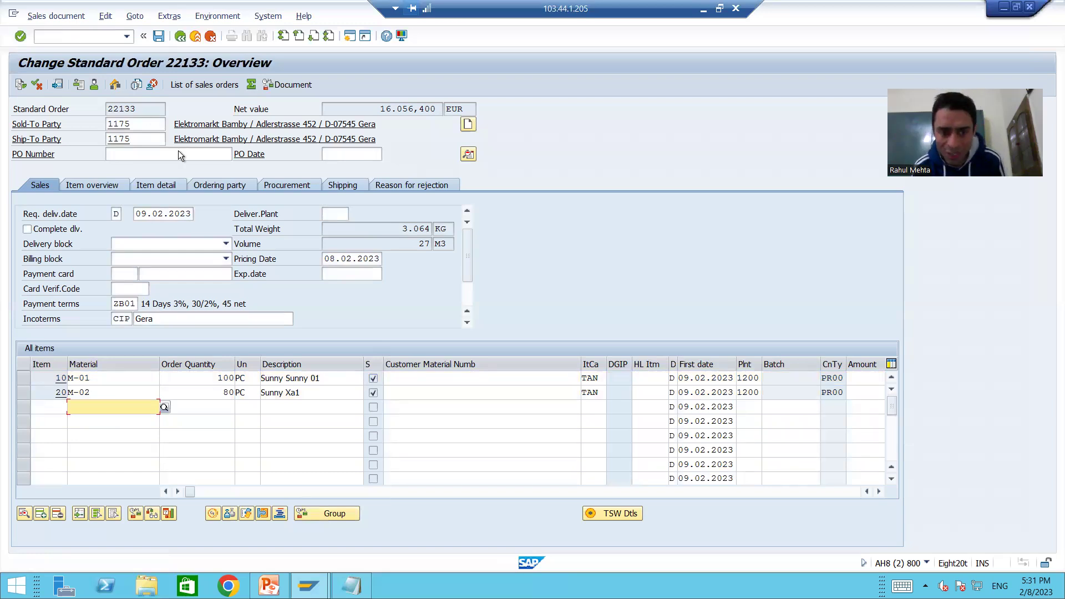
left_click(222, 378)
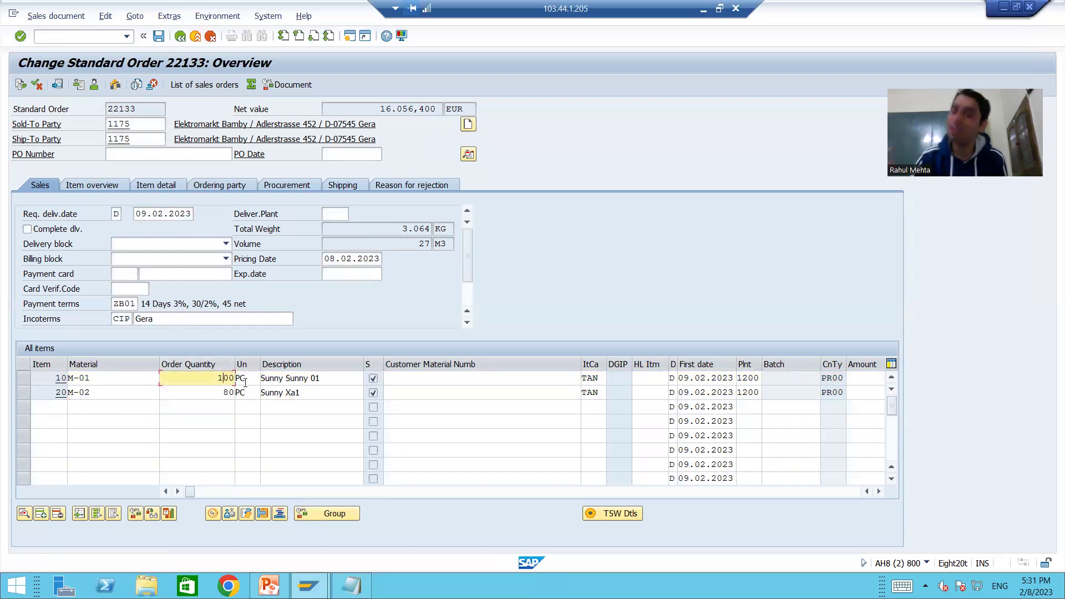